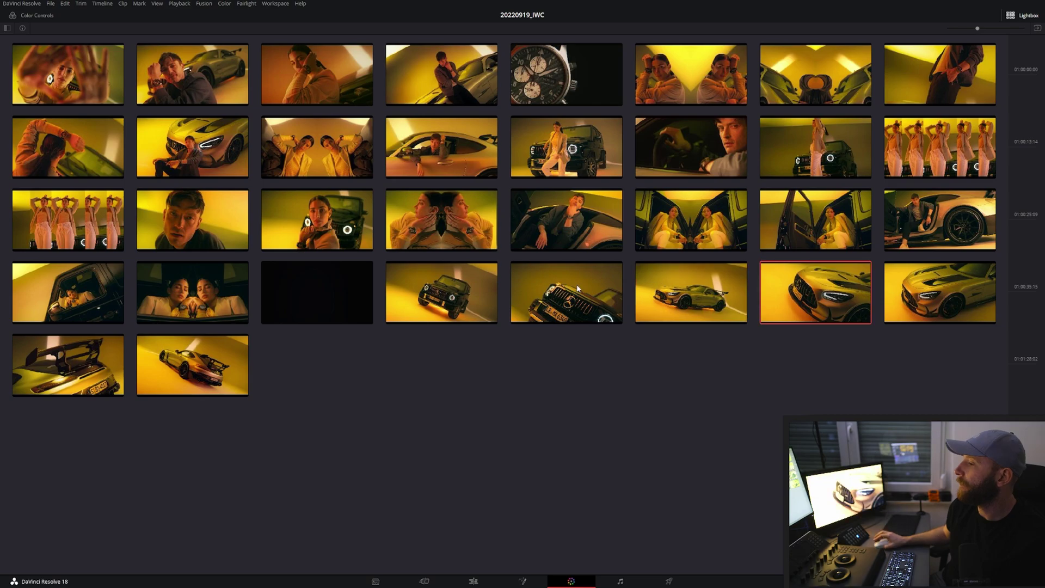
Step: View the black G-Class clip and the clip of the woman leaning on the G-Class full screen from the Lightbox
click(554, 289)
key(ctrl+f)
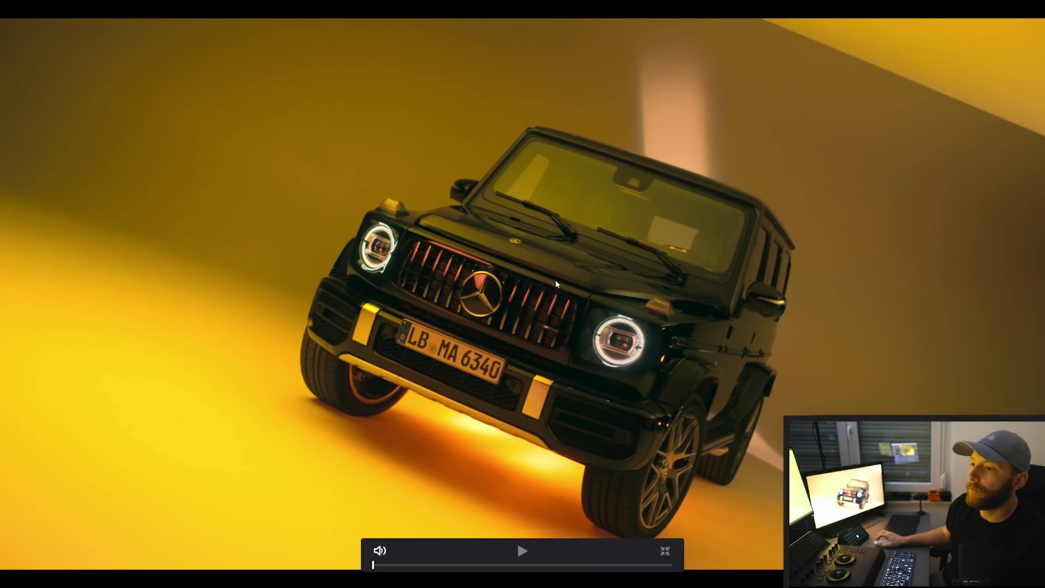
key(Escape)
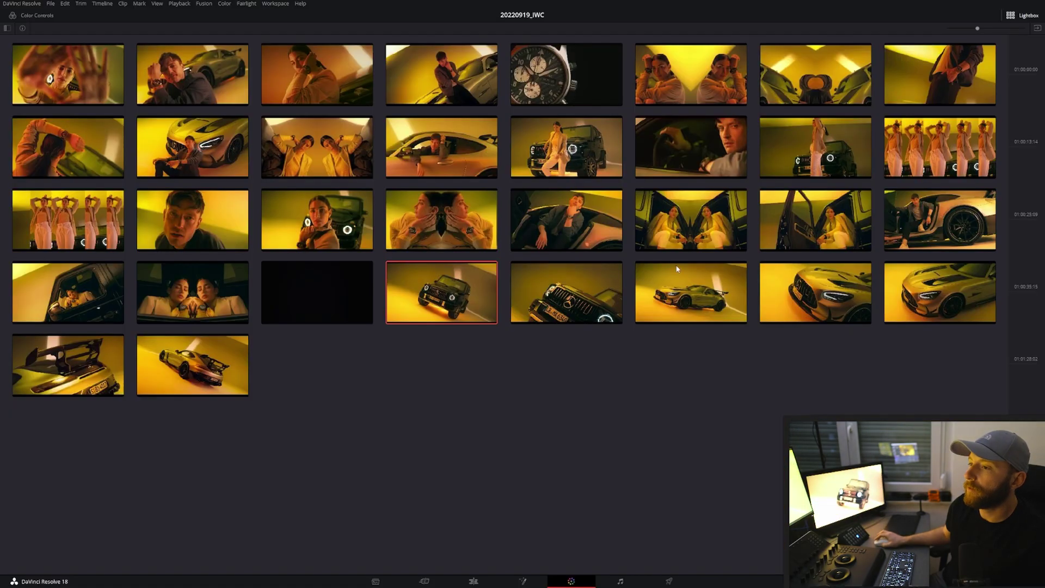
click(562, 168)
key(ctrl+f)
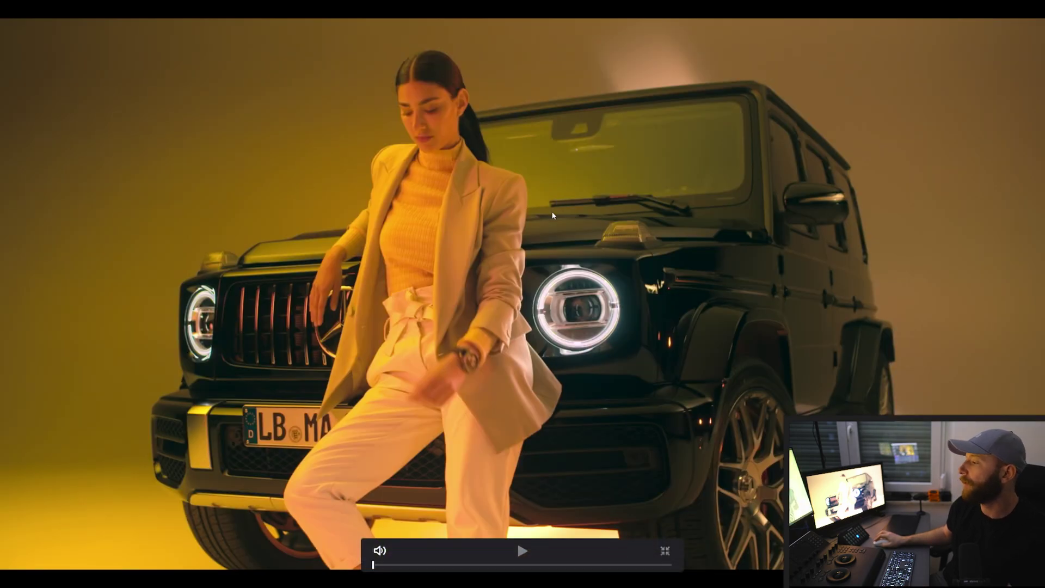
key(Escape)
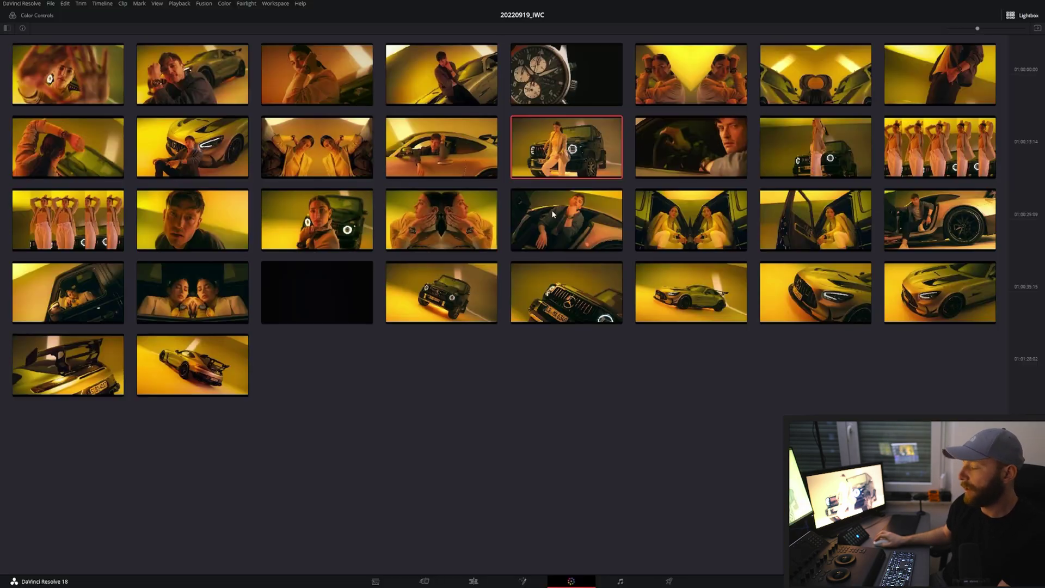
Step: Leave the Lightbox and look through the clip's node tree at unlabelled node 02, the filmcurve node and the parallel mixer
click(1015, 20)
click(468, 170)
drag(468, 170, 458, 176)
click(624, 167)
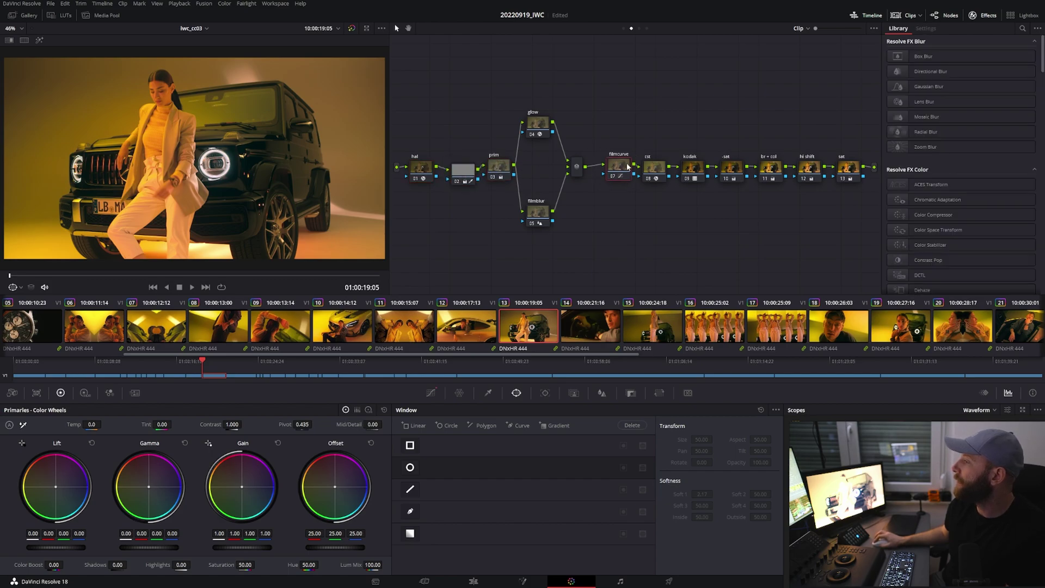
drag(617, 169, 568, 174)
click(572, 172)
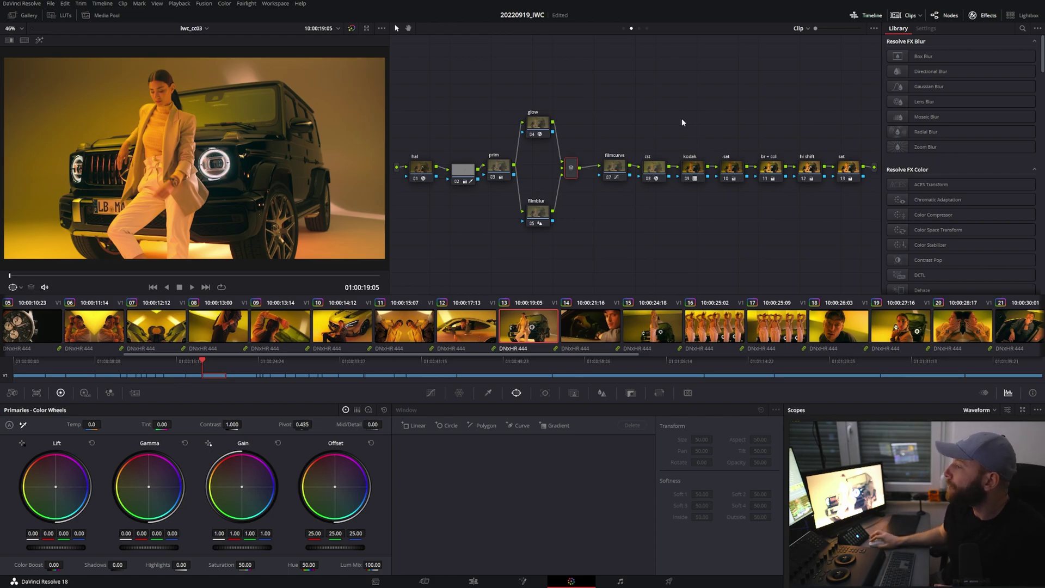
Step: Examine the cst node's Color Space Transform settings and the Film Looks LUT list of the kodak node, without changing the LUT
click(658, 171)
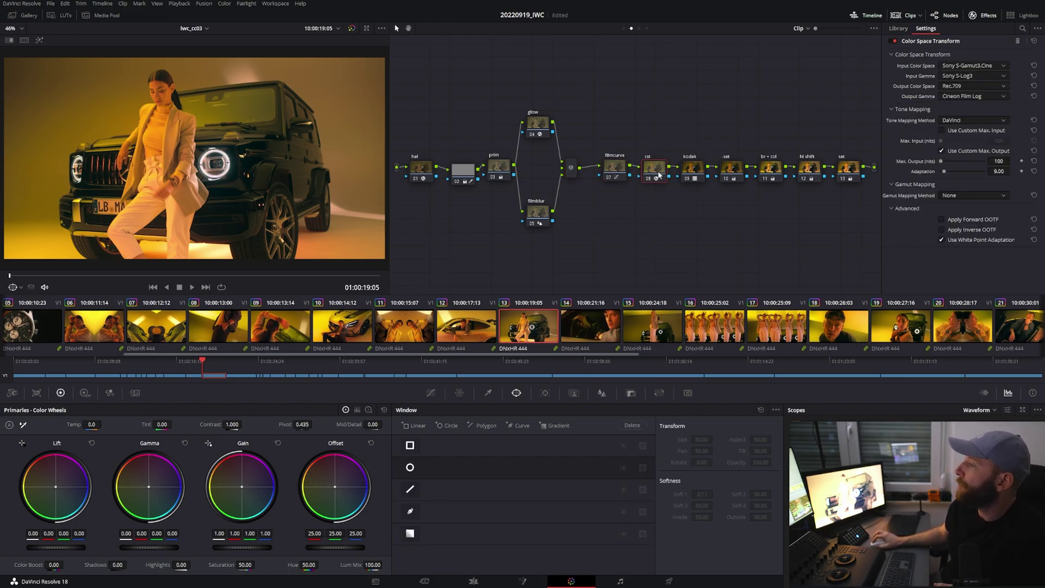
drag(659, 171, 653, 165)
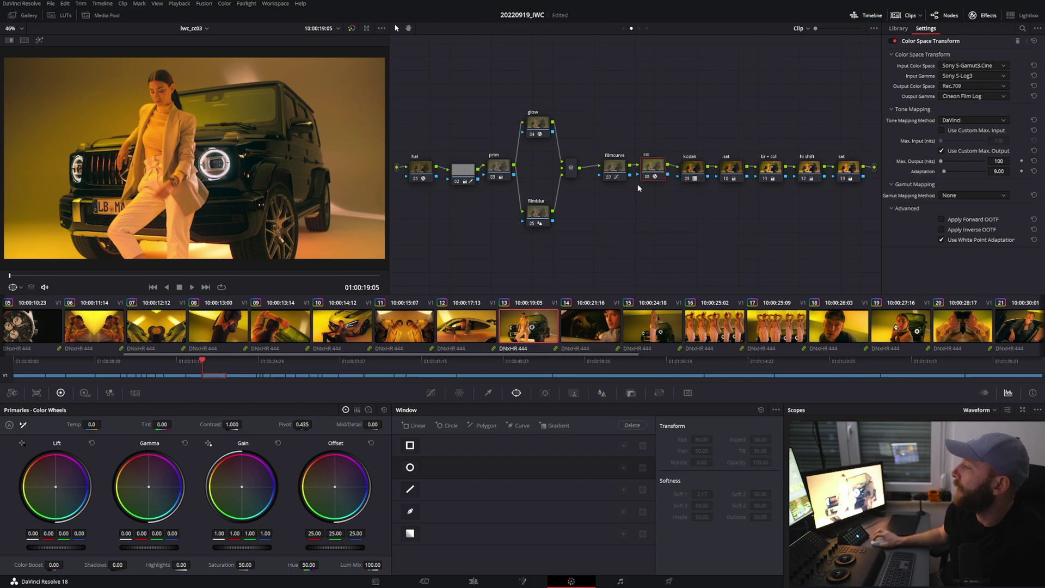
click(689, 172)
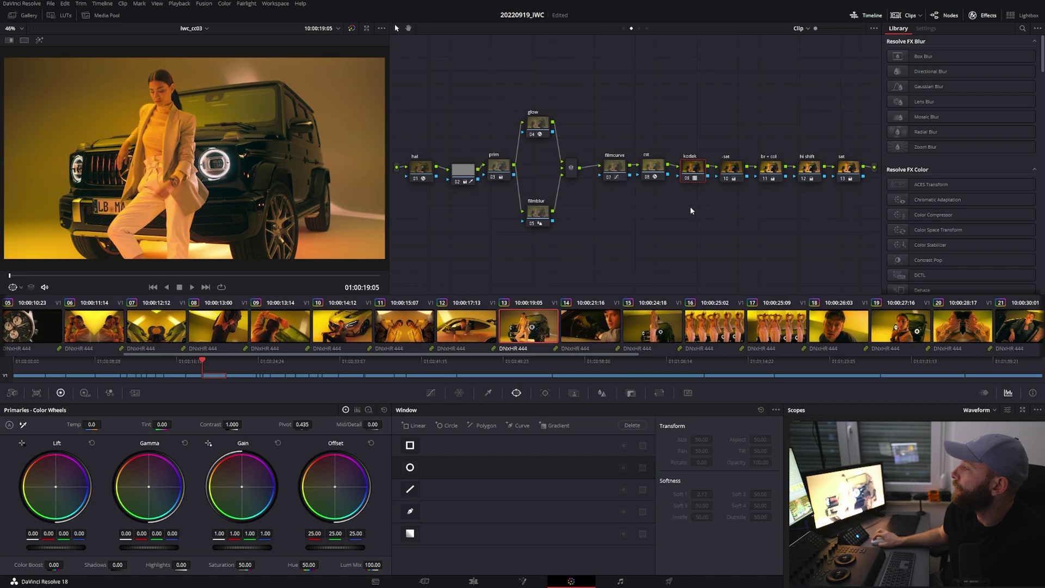
right_click(697, 172)
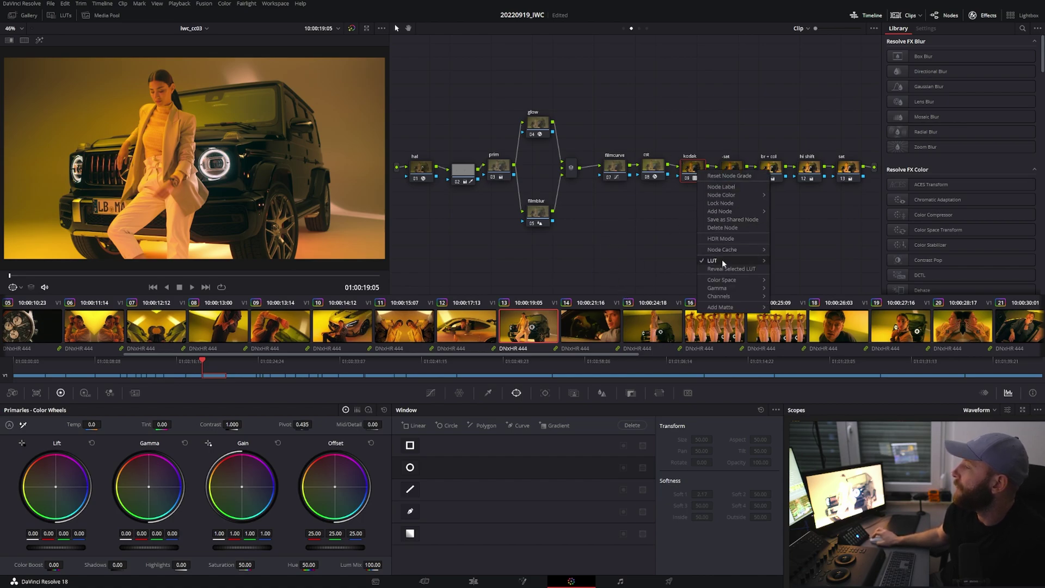
mouse_move(722, 260)
mouse_move(802, 375)
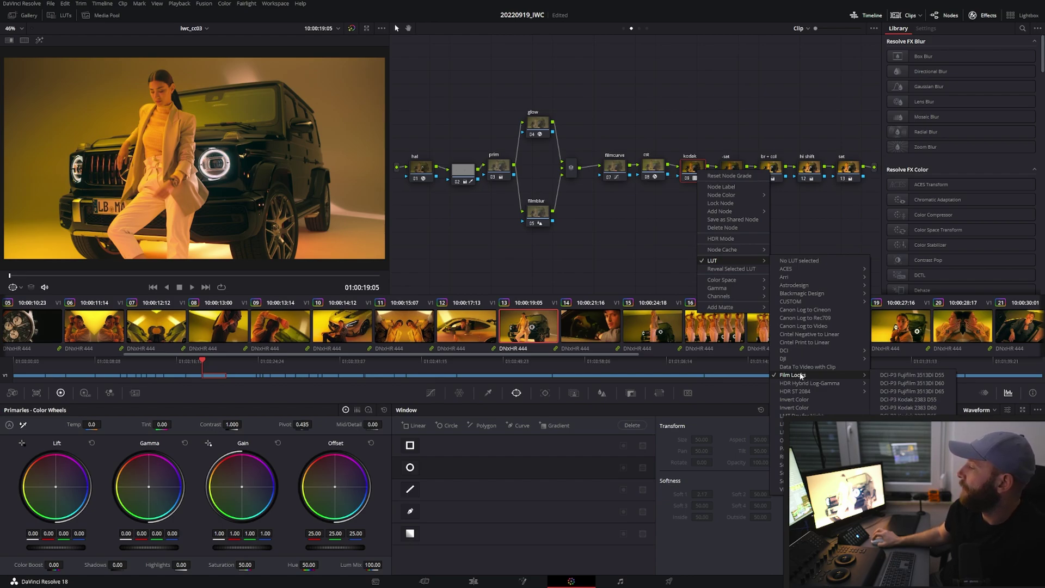
click(796, 217)
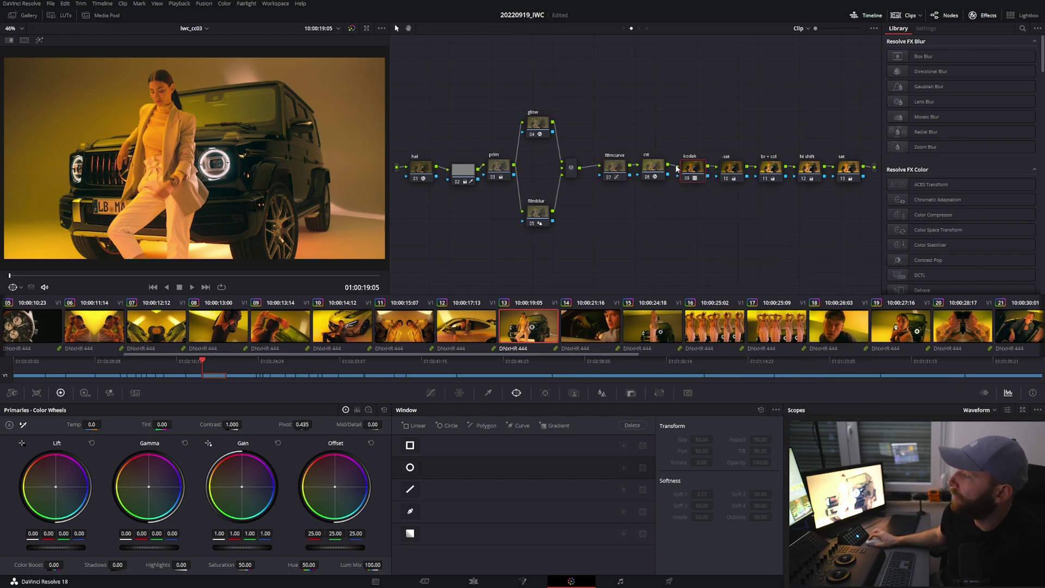
Step: Disable every node of the grade and re-enable only the cst and kodak nodes
click(622, 170)
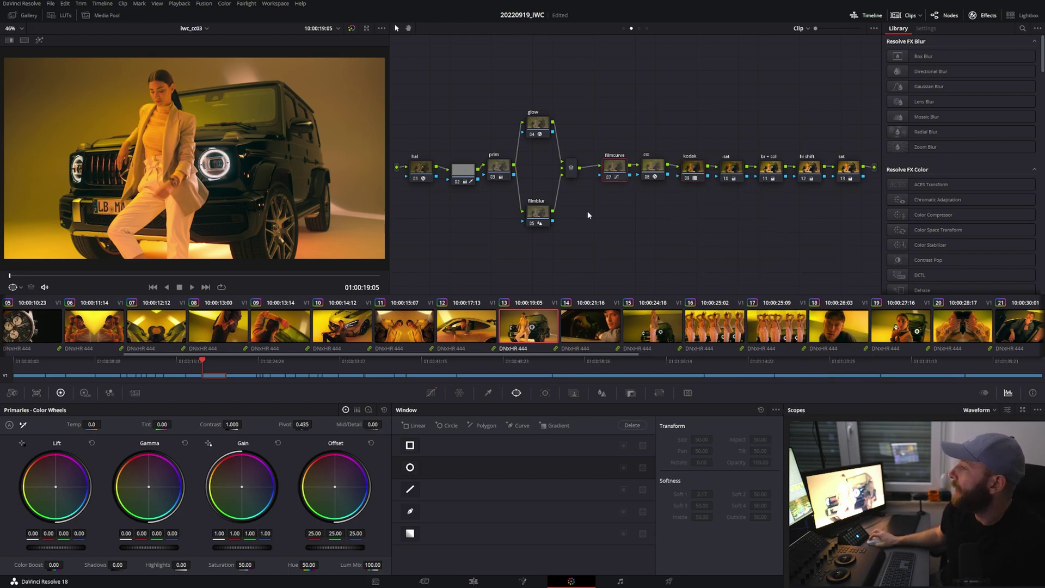
key(alt+d)
key(shift+apostrophe)
click(690, 171)
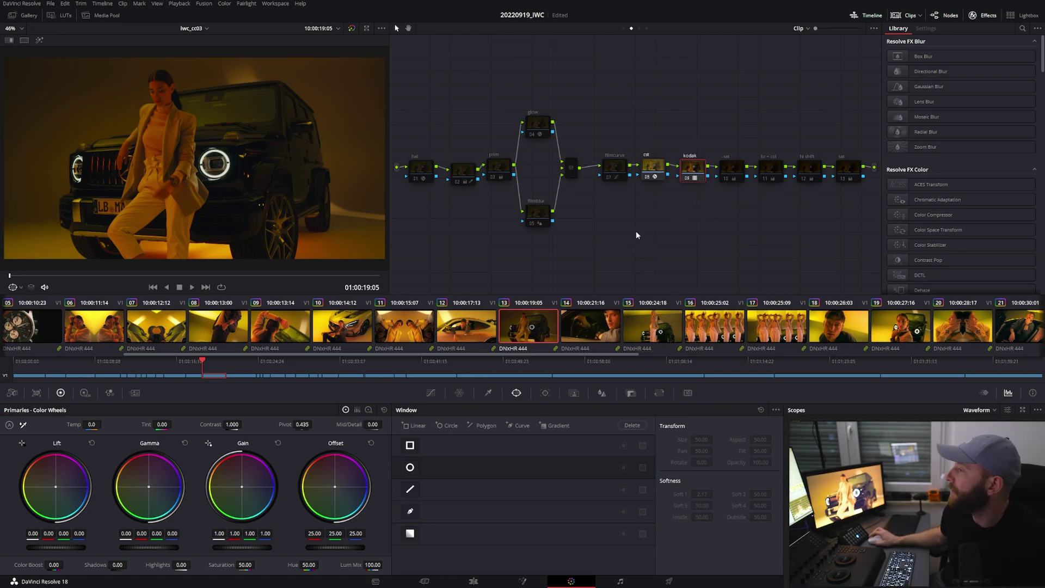
Step: Enable the prim node and compare the image with and without its primary correction, leaving it on
key(shift+Up)
key(ctrl+d)
key(ctrl+d)
key(ctrl+d)
key(ctrl+d)
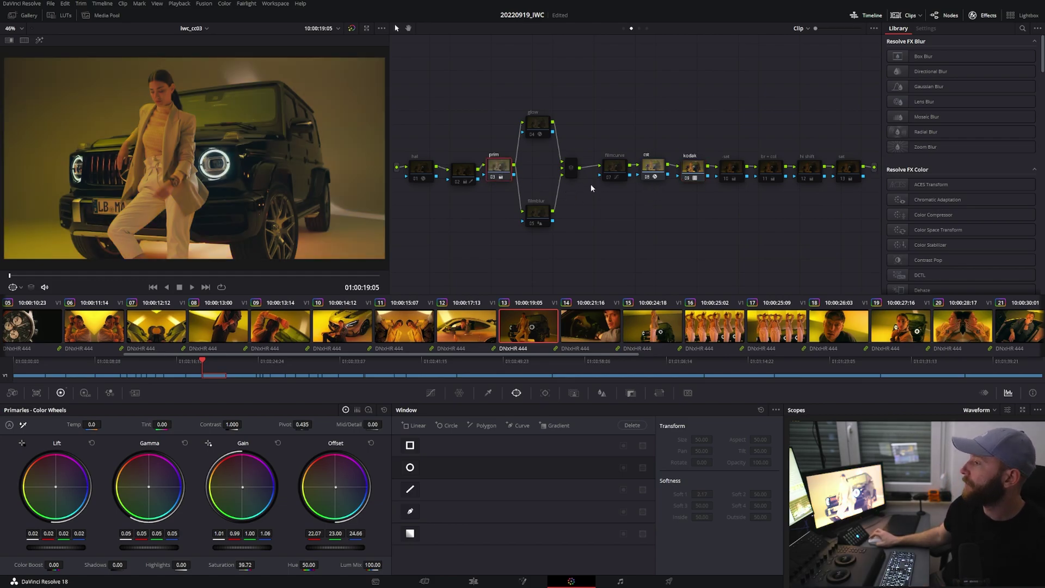
key(ctrl+d)
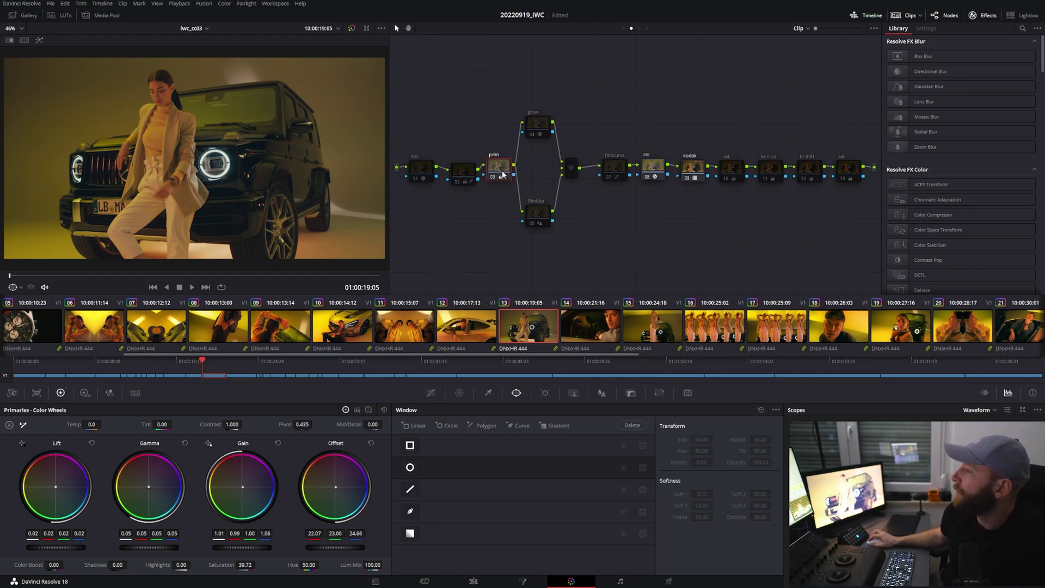
key(ctrl+d)
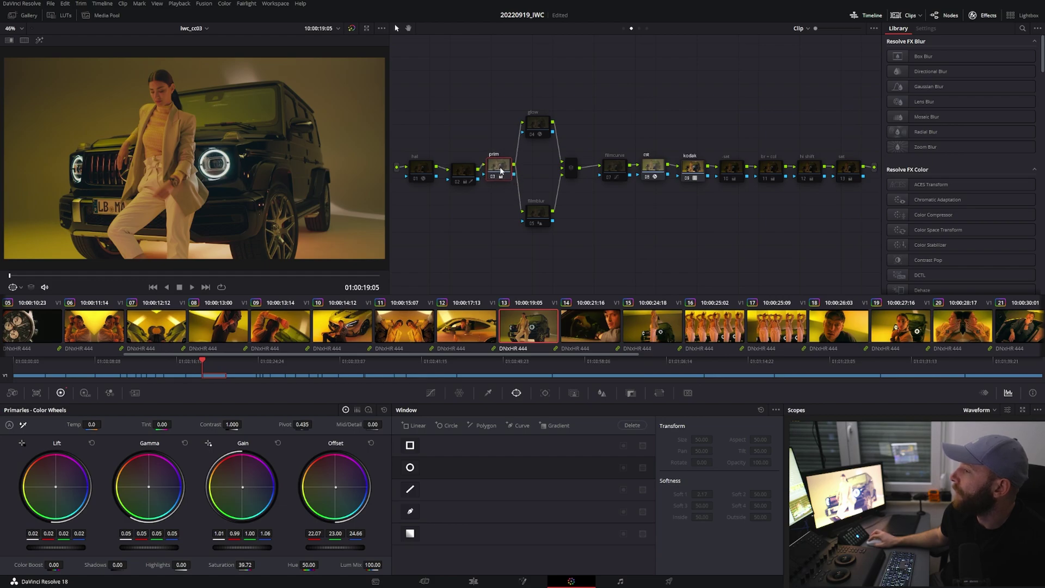
drag(501, 170, 502, 172)
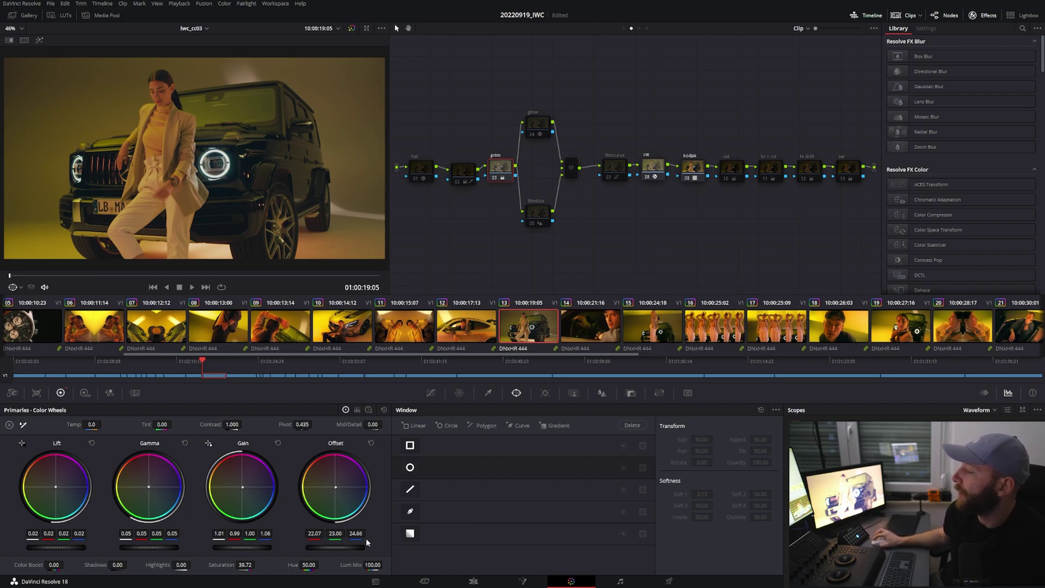
Step: Enable the glow node, switching it on and off repeatedly to compare the Glow effect, and leave it on
click(546, 128)
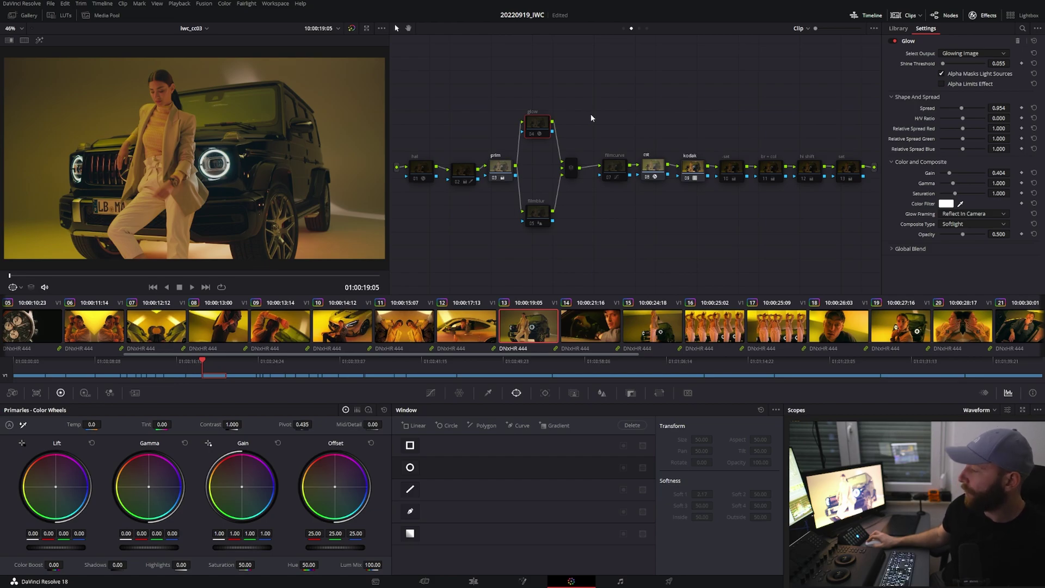
key(ctrl+d)
key(ctrl+d)
key(ctrl+d)
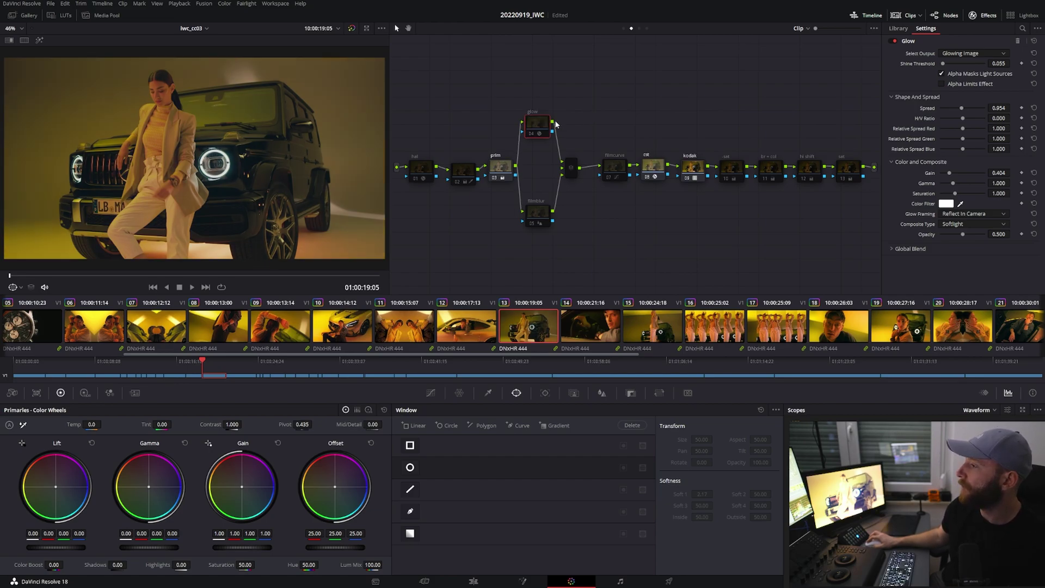
key(ctrl+d)
key(ctrl+d)
key(ctrl+d)
key(ctrl+d)
key(ctrl+d)
key(ctrl+d)
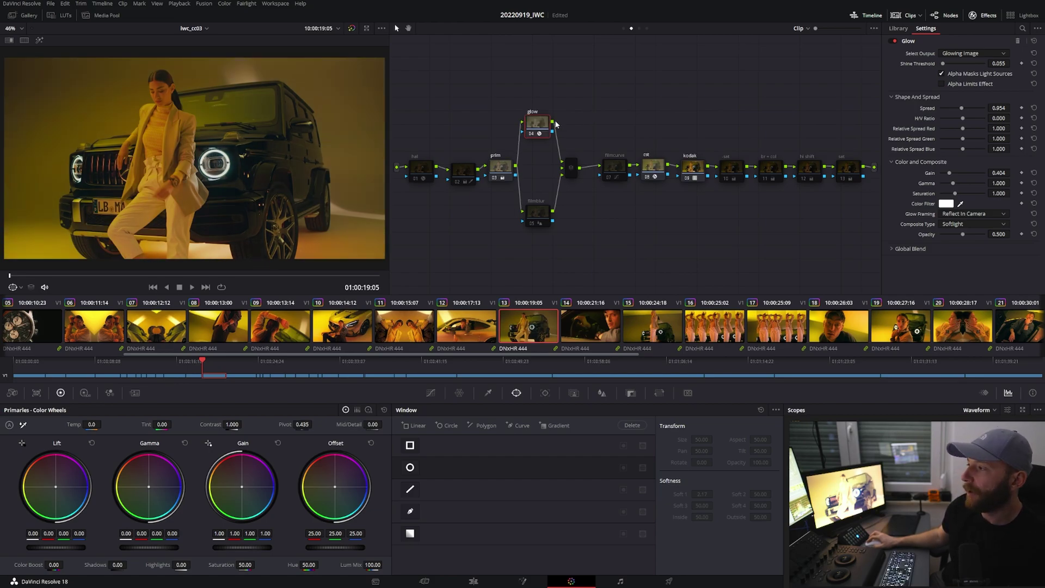
key(ctrl+d)
key(ctrl+d)
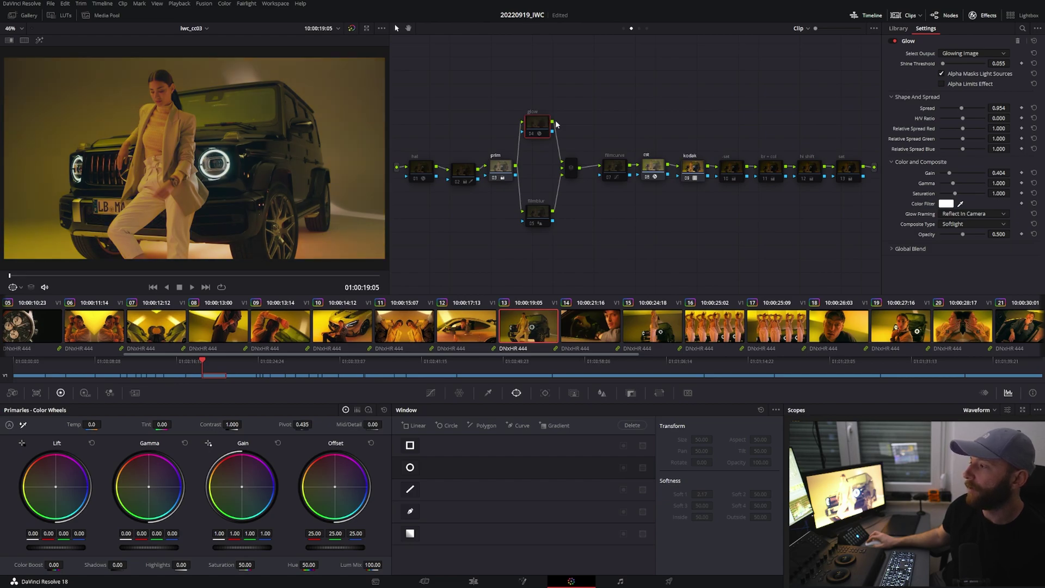
key(ctrl+d)
key(ctrl+d)
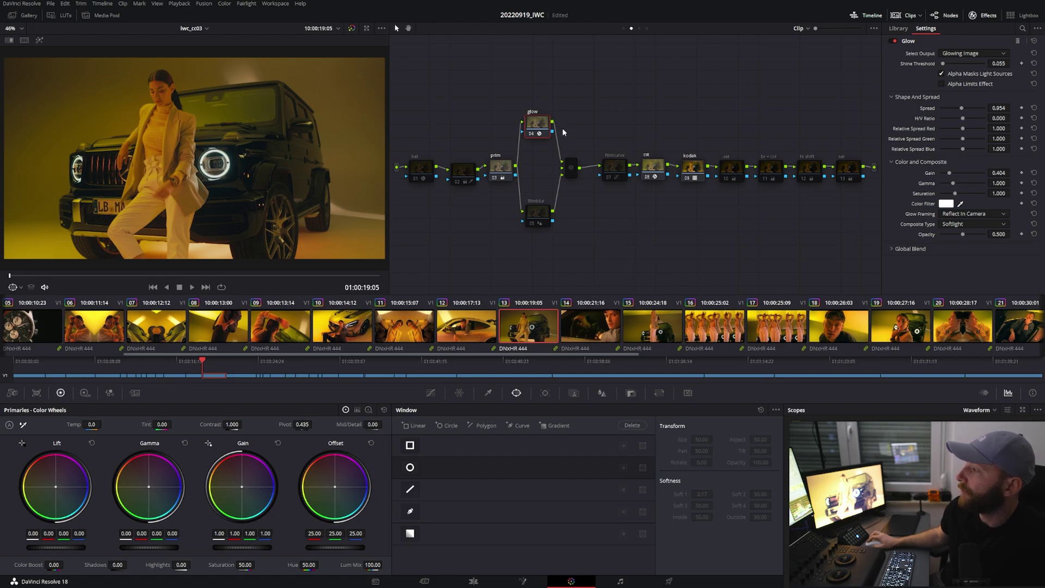
drag(544, 130, 546, 130)
key(ctrl+s)
click(541, 126)
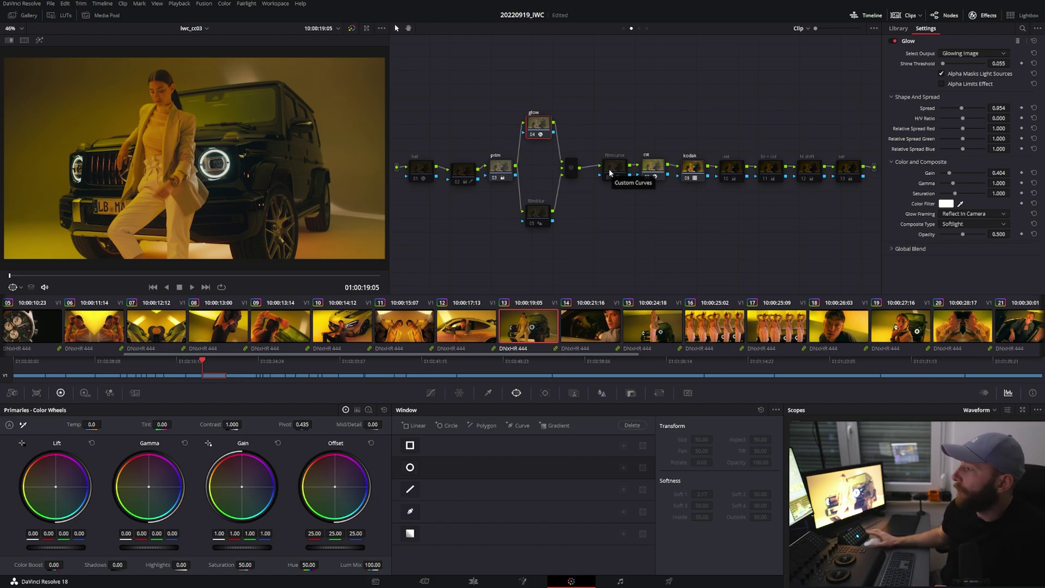
Step: Enable the filmblur node and show its Blur radius settings
click(629, 196)
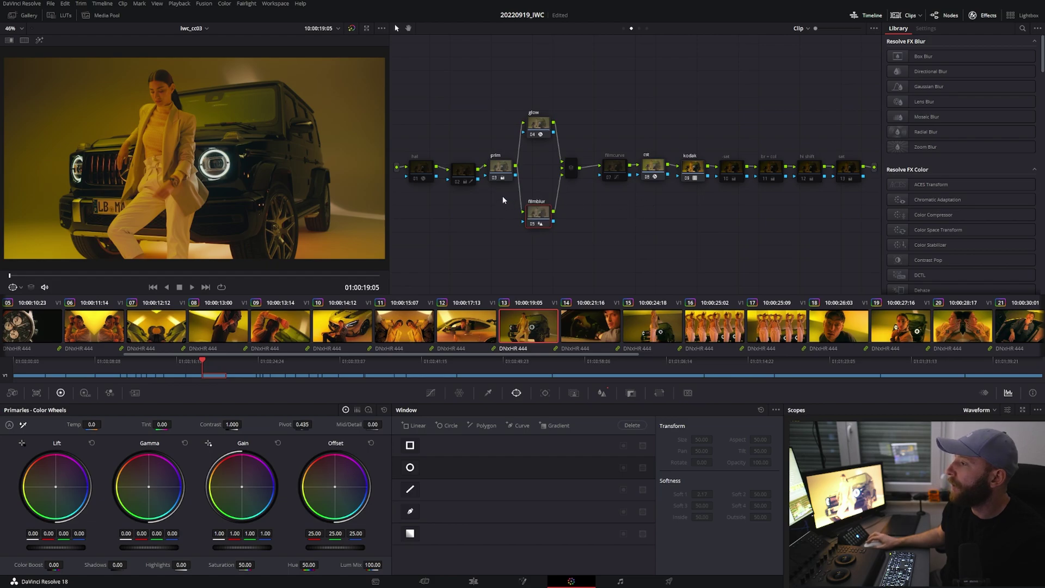
click(602, 393)
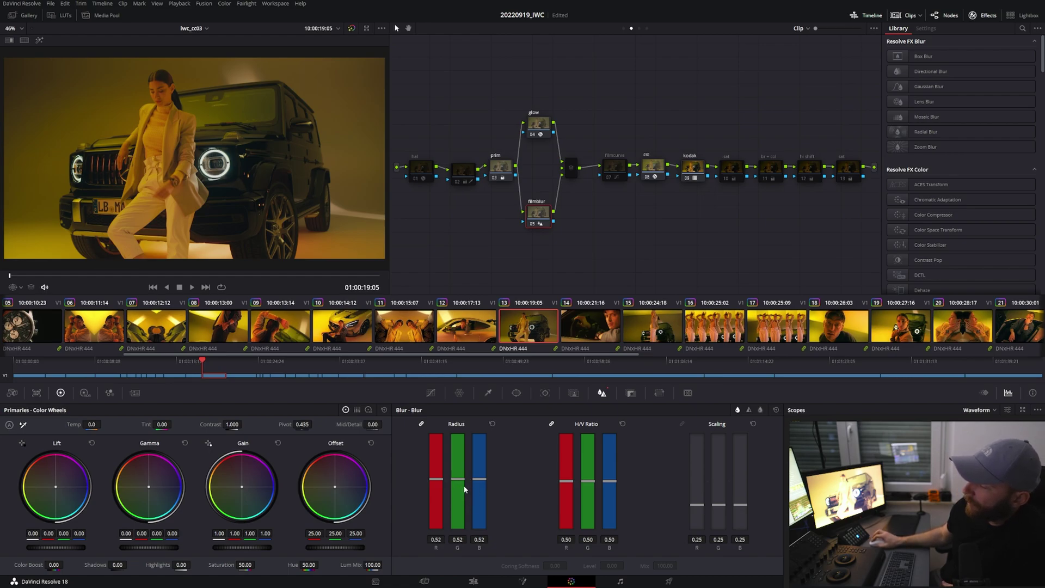
Step: Enable the filmcurve node, compare the image with and without its custom curve, and leave it on
click(618, 170)
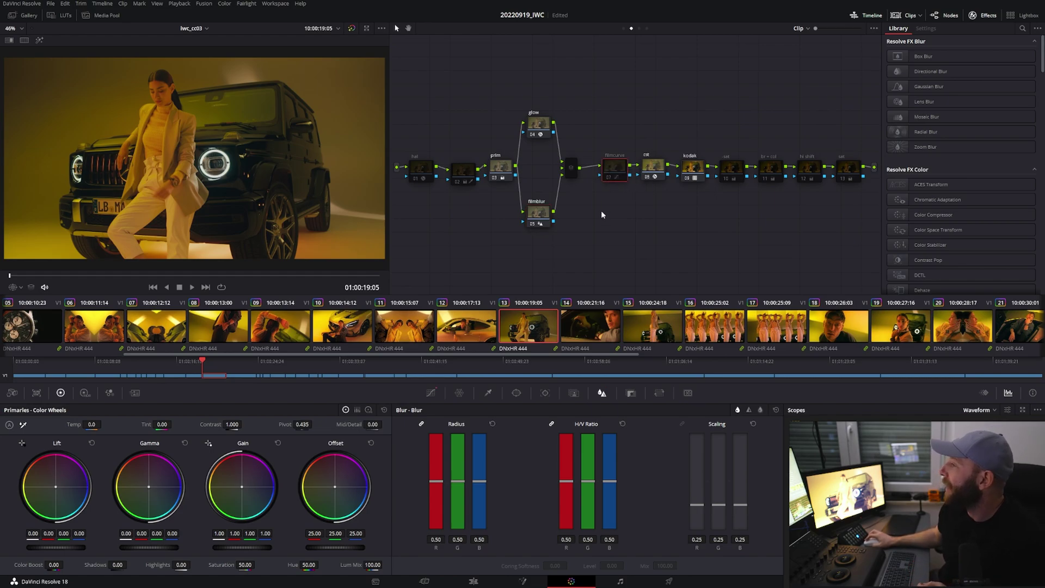
key(ctrl+d)
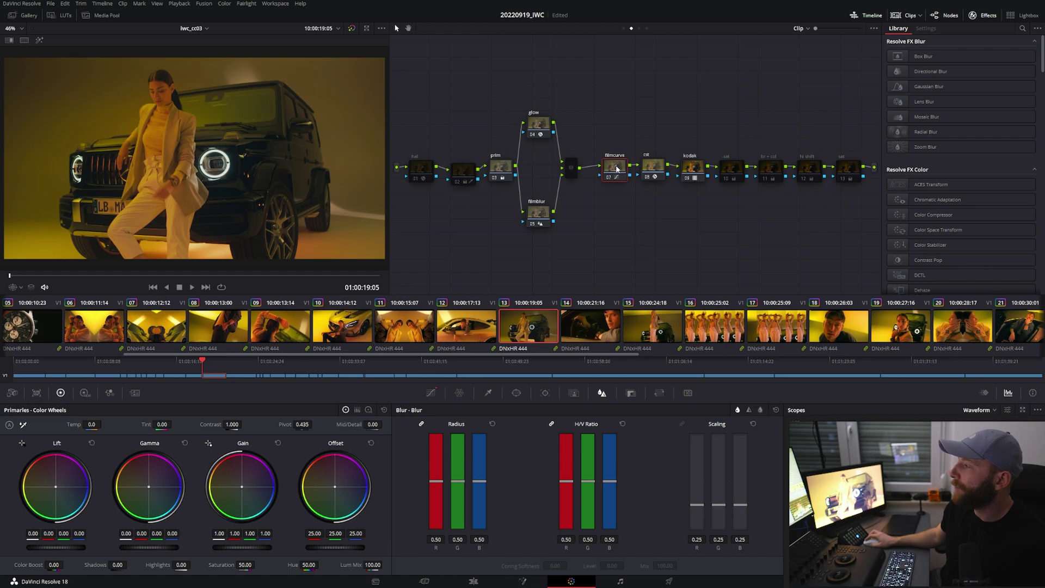
key(ctrl+d)
key(ctrl+d)
key(ctrl+d)
key(ctrl+d)
key(ctrl+d)
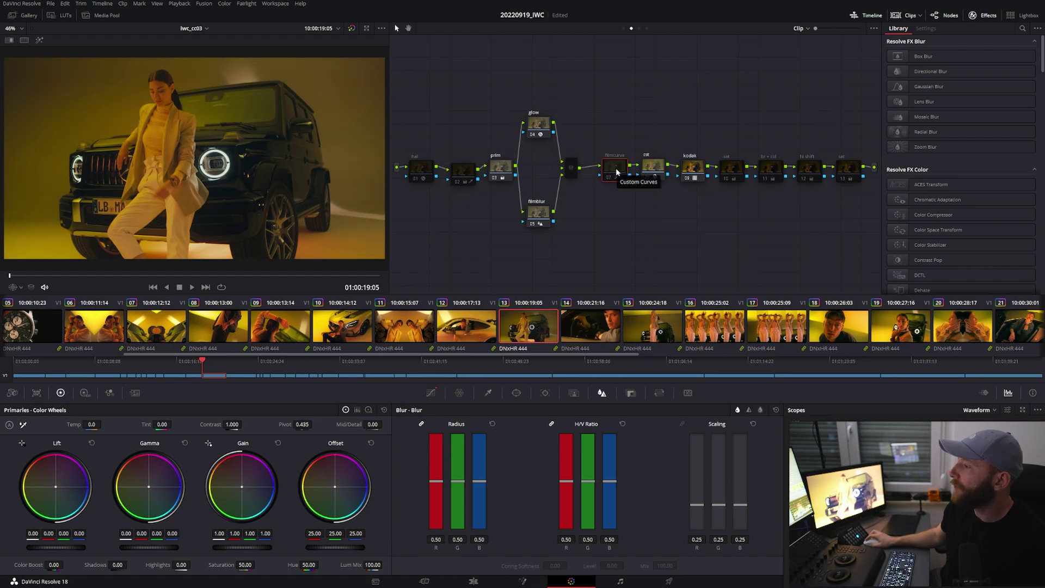
key(ctrl+d)
key(ctrl+d)
key(ctrl+d)
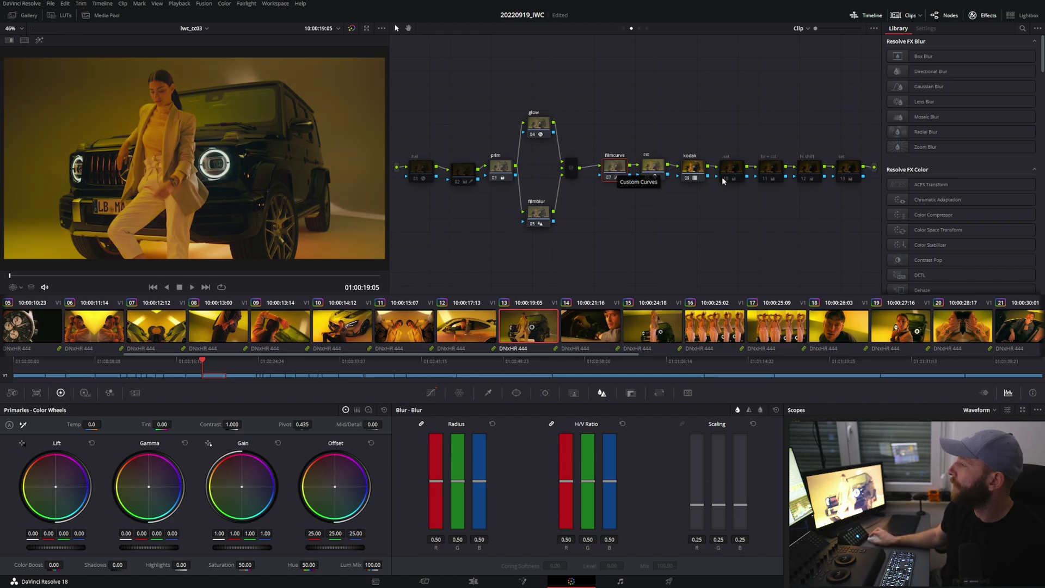
Step: Enable the hal node and compare the headlights and highlights with and without its Halation effect, leaving it on
click(412, 174)
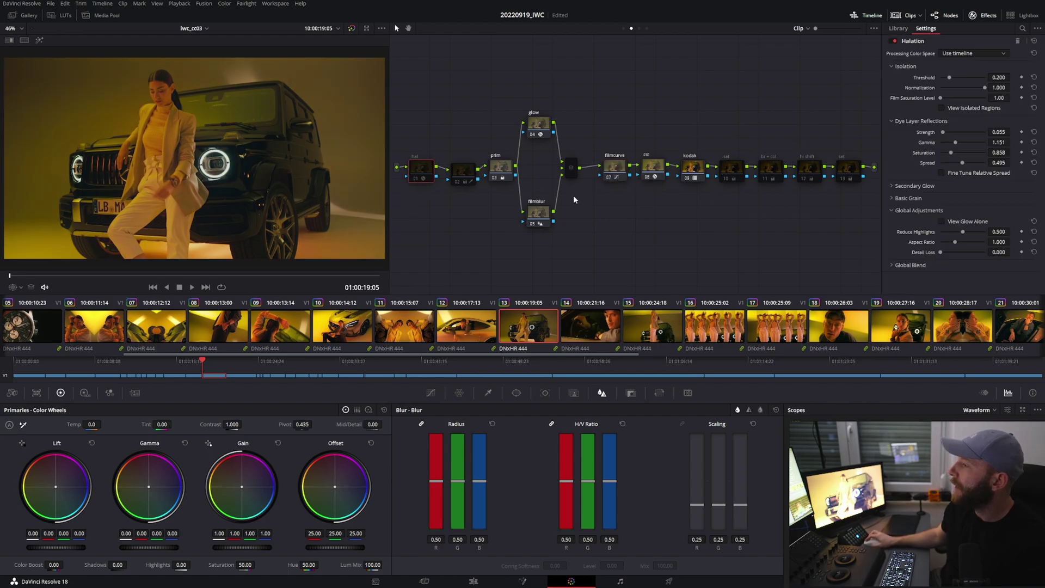
key(ctrl+d)
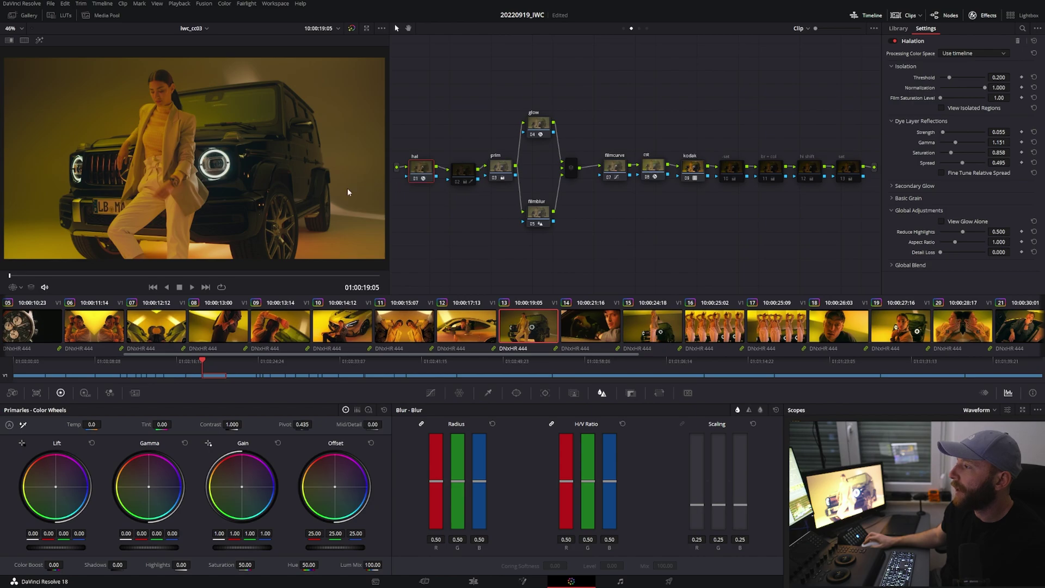
key(ctrl+d)
key(ctrl+d)
key(ctrl+d)
key(ctrl+d)
key(ctrl+d)
key(ctrl+d)
key(ctrl+d)
key(ctrl+d)
key(ctrl+d)
key(ctrl+d)
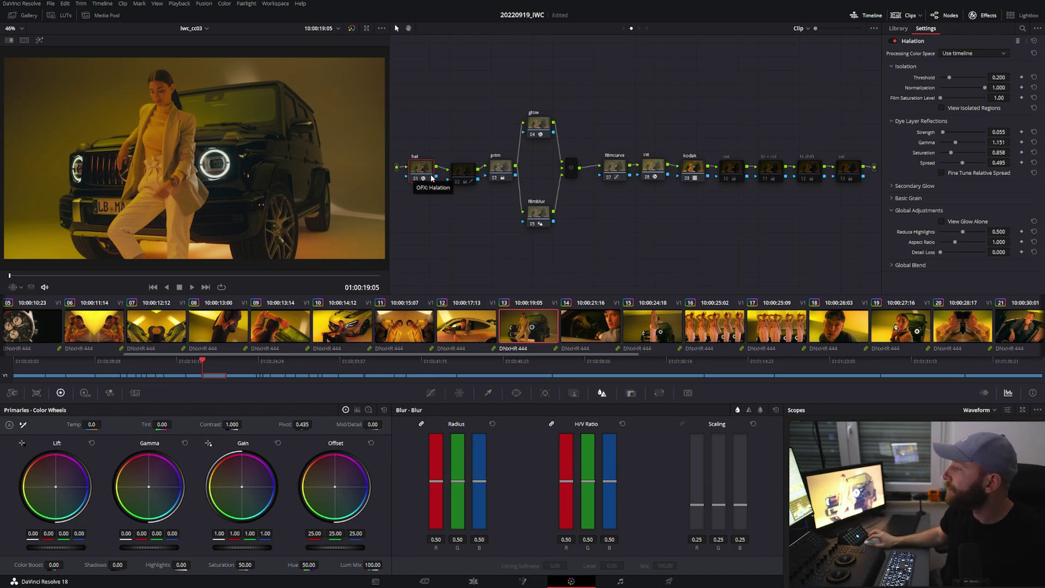
Step: Enable the sat node directly after kodak, switching it on and off to compare the saturation change, and leave it on
click(462, 173)
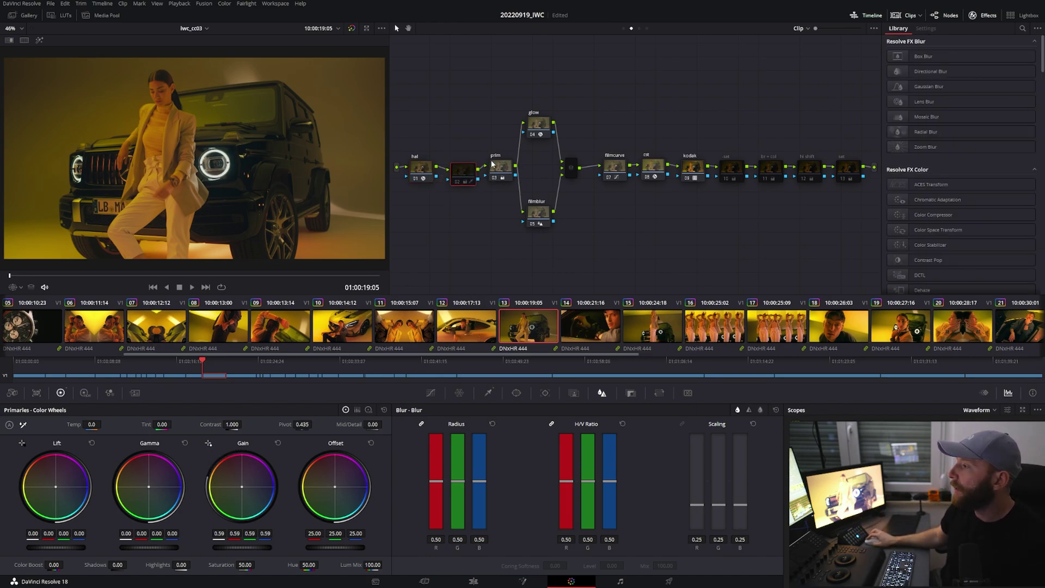
click(727, 169)
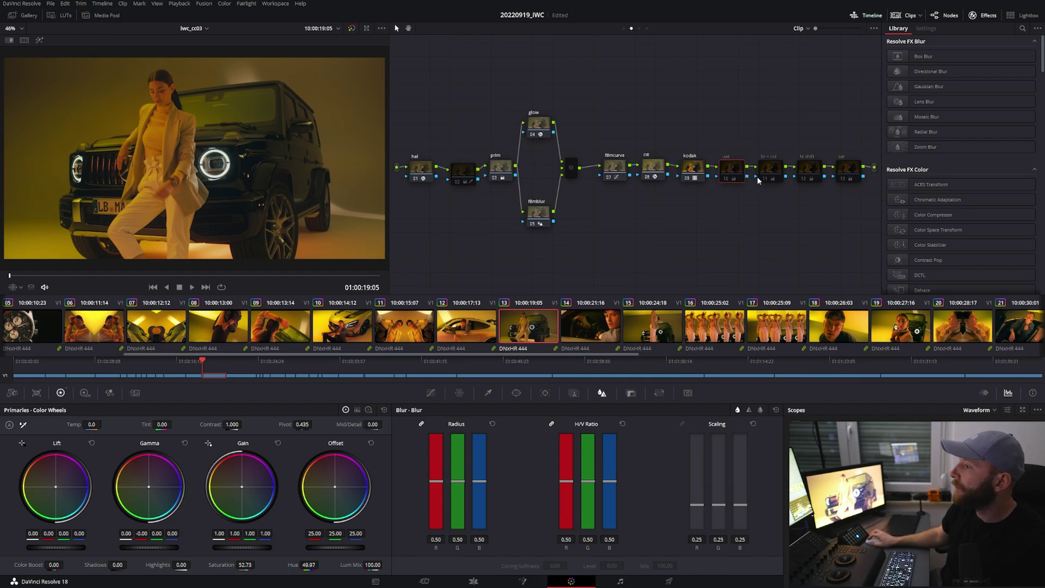
key(ctrl+d)
key(ctrl+d)
key(ctrl+d)
key(ctrl+d)
key(ctrl+d)
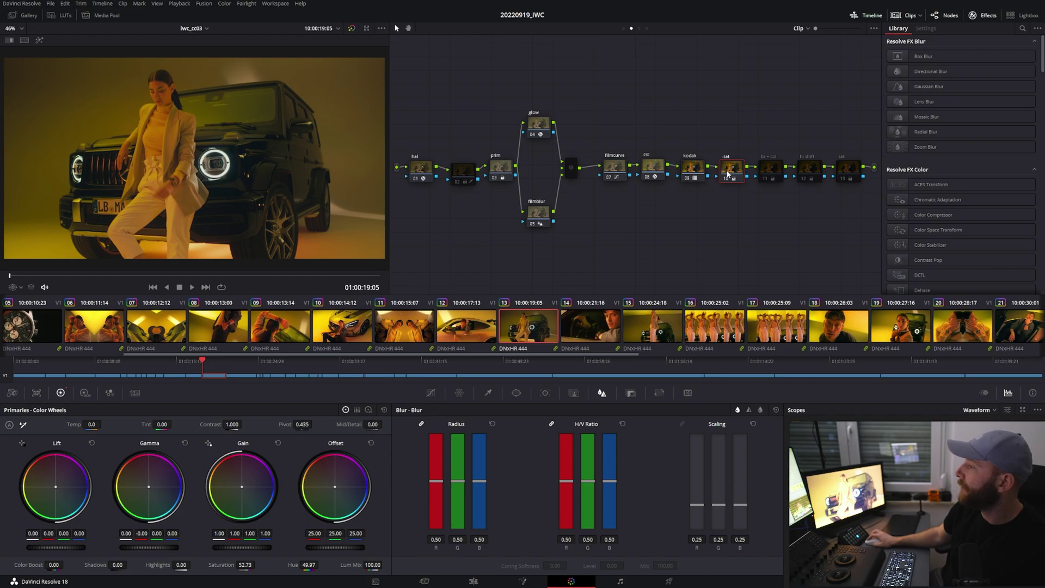
Step: Enable the br + col node, compare the image with and without its brightness and color adjustment, and leave it on
click(765, 180)
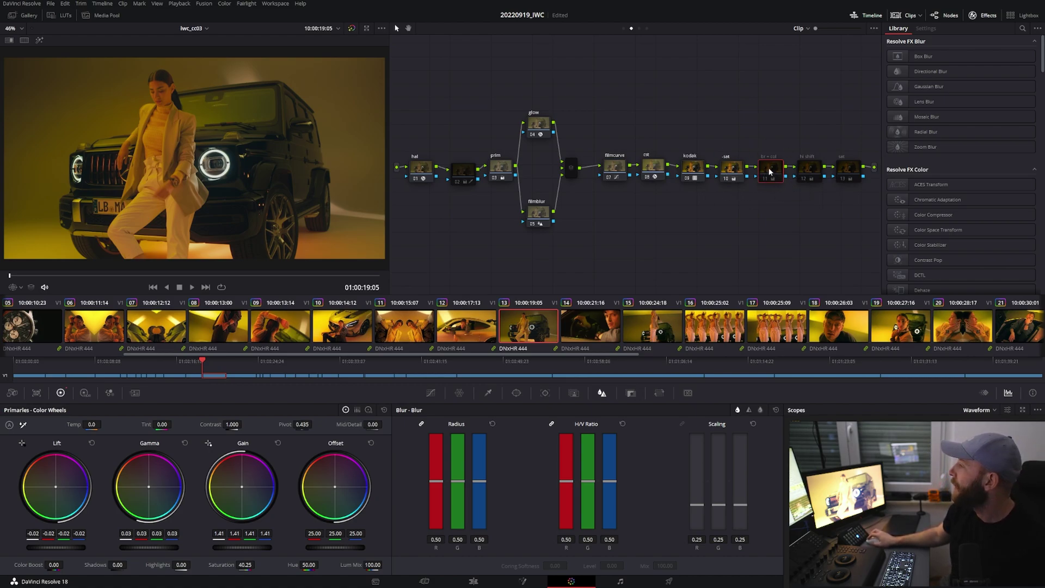
key(ctrl+d)
key(ctrl+d)
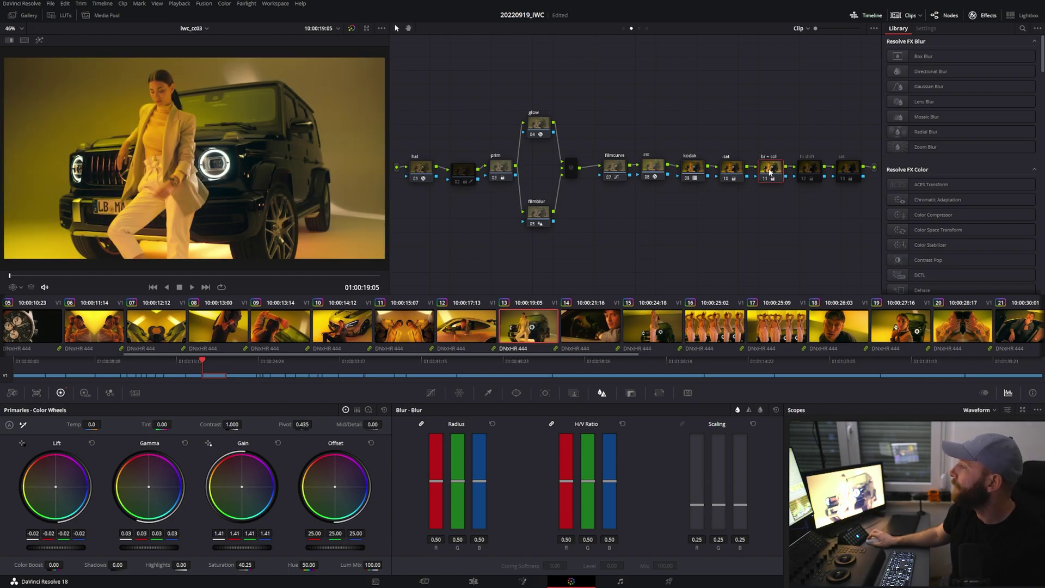
key(ctrl+d)
key(ctrl+d)
key(ctrl+d)
key(ctrl+d)
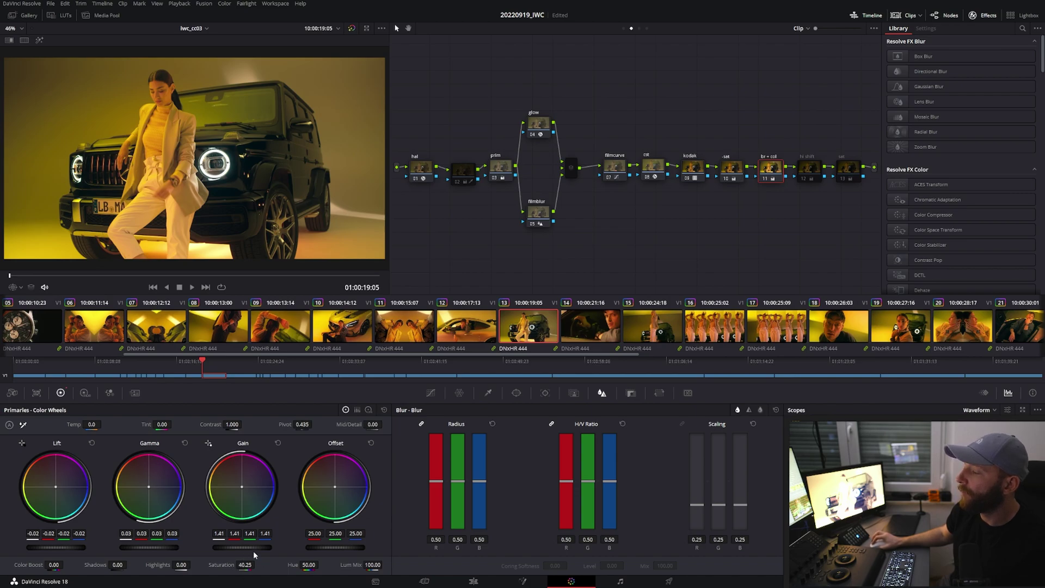
Step: Enable the hi shift node, switching it on and off repeatedly to compare its highlight color shift, and leave it on
click(809, 169)
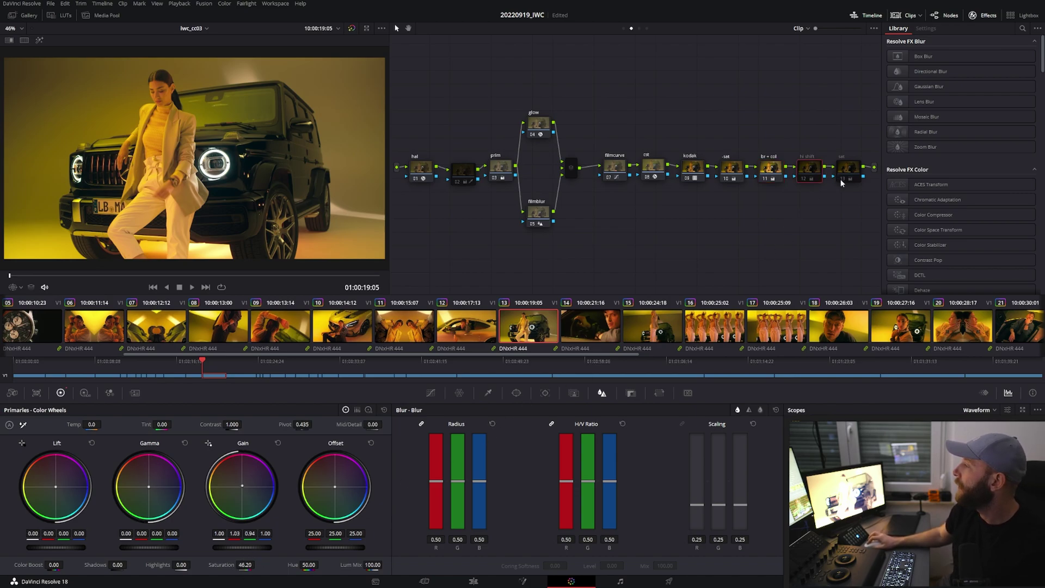
key(ctrl+d)
key(ctrl+d)
key(ctrl+d)
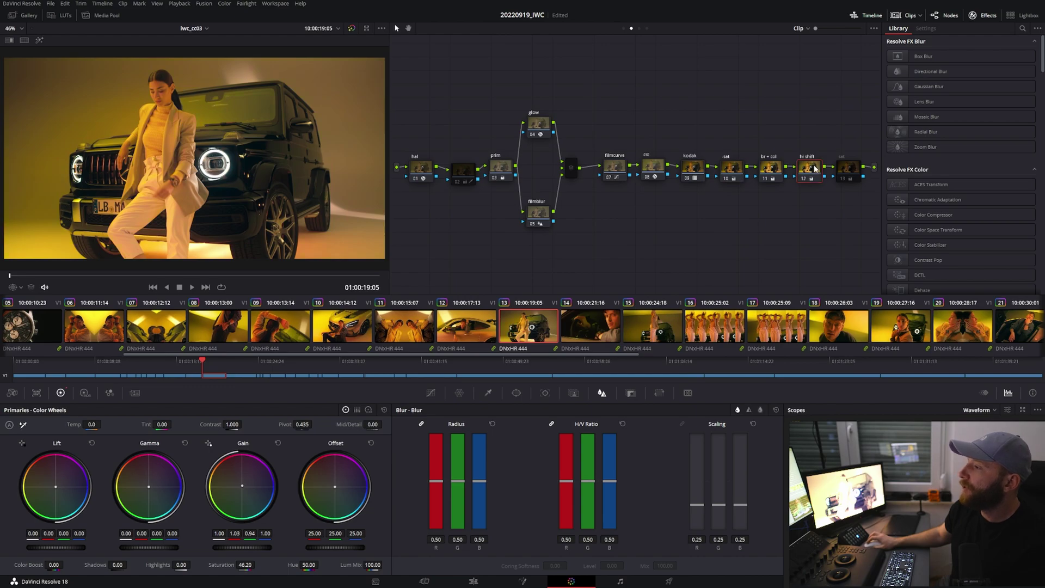
key(ctrl+d)
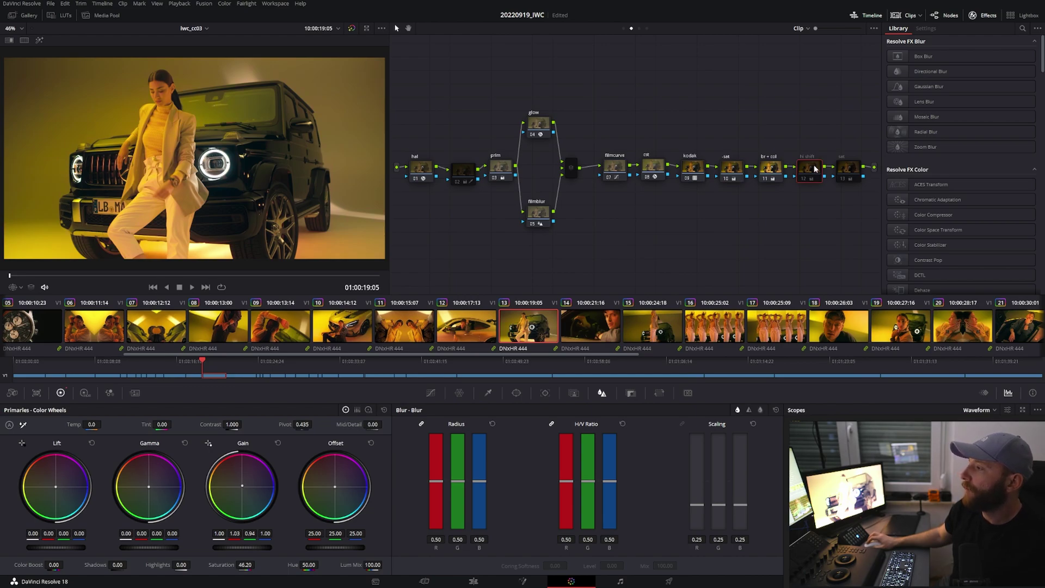
key(ctrl+d)
key(ctrl+d)
key(ctrl+d)
key(ctrl+d)
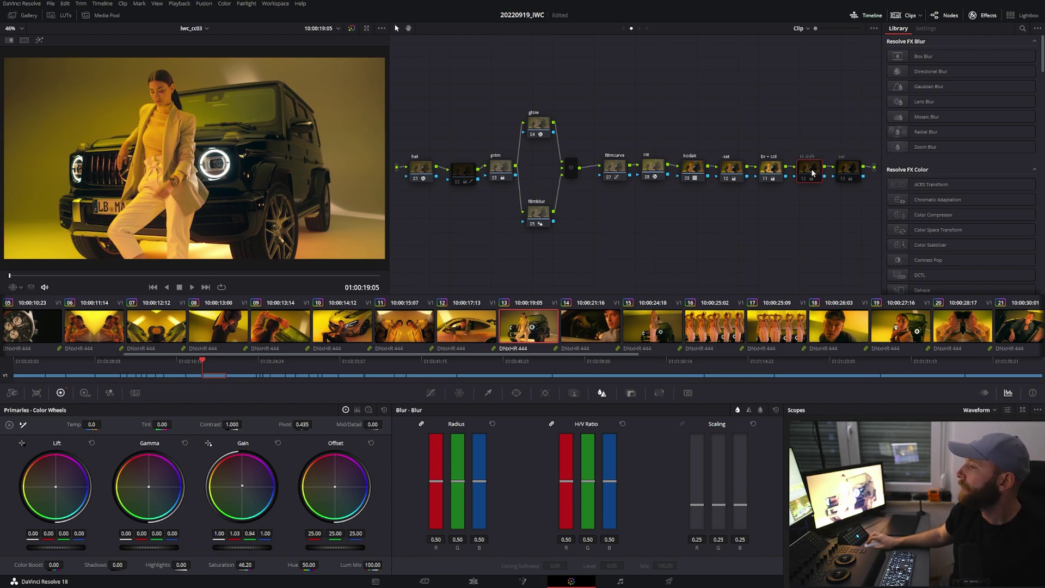
key(ctrl+d)
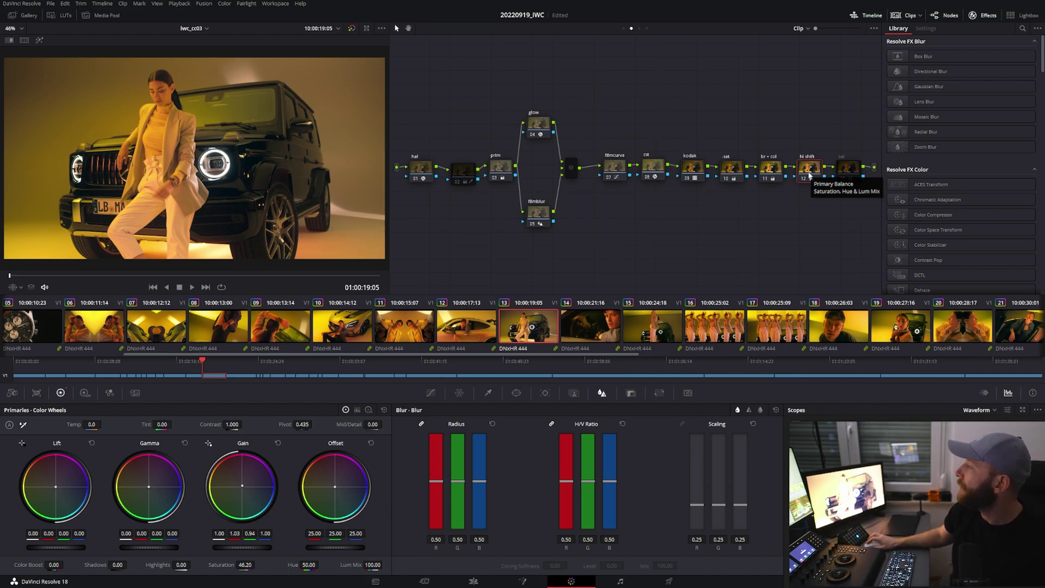
drag(810, 170, 811, 166)
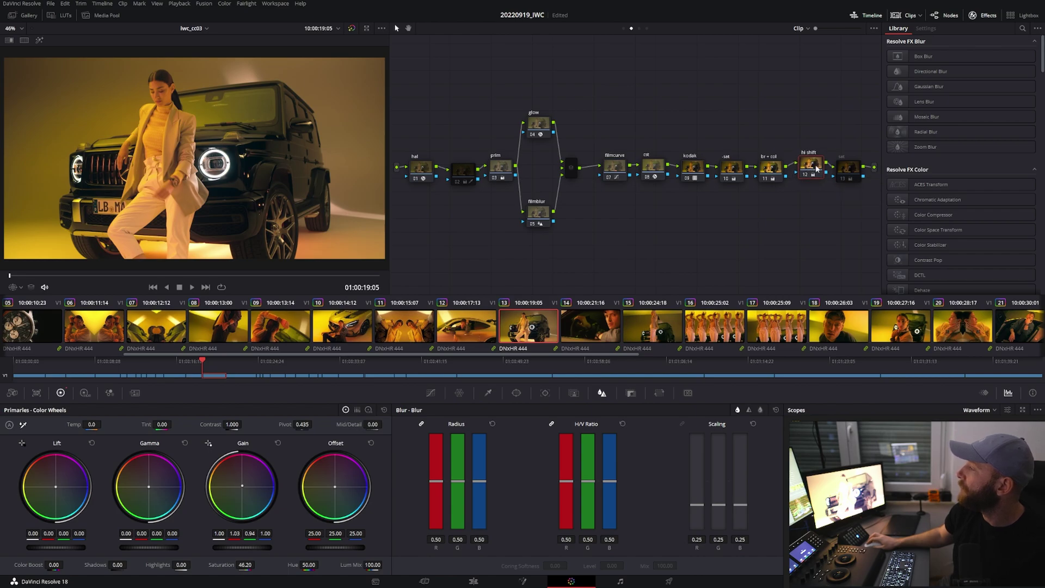
Step: Enable the final sat node at the end of the chain and realign the hi shift node with its neighbours
click(847, 173)
key(ctrl+d)
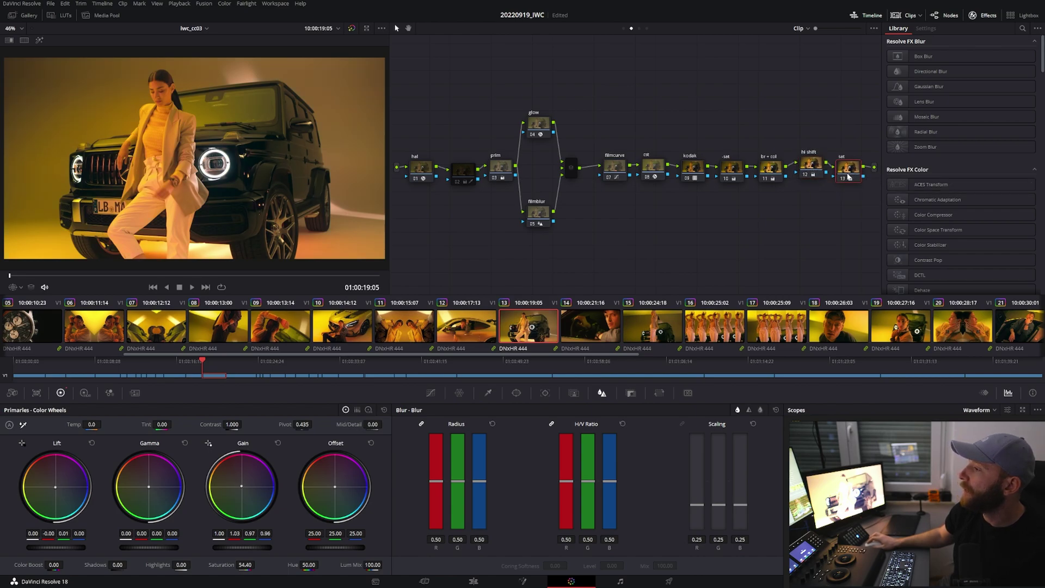
drag(811, 169, 843, 171)
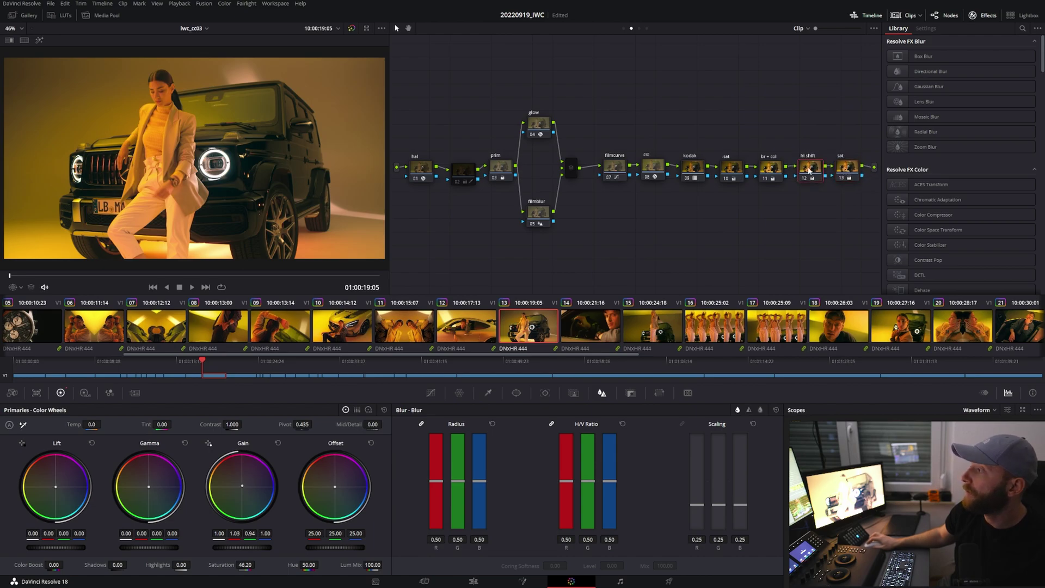
click(843, 171)
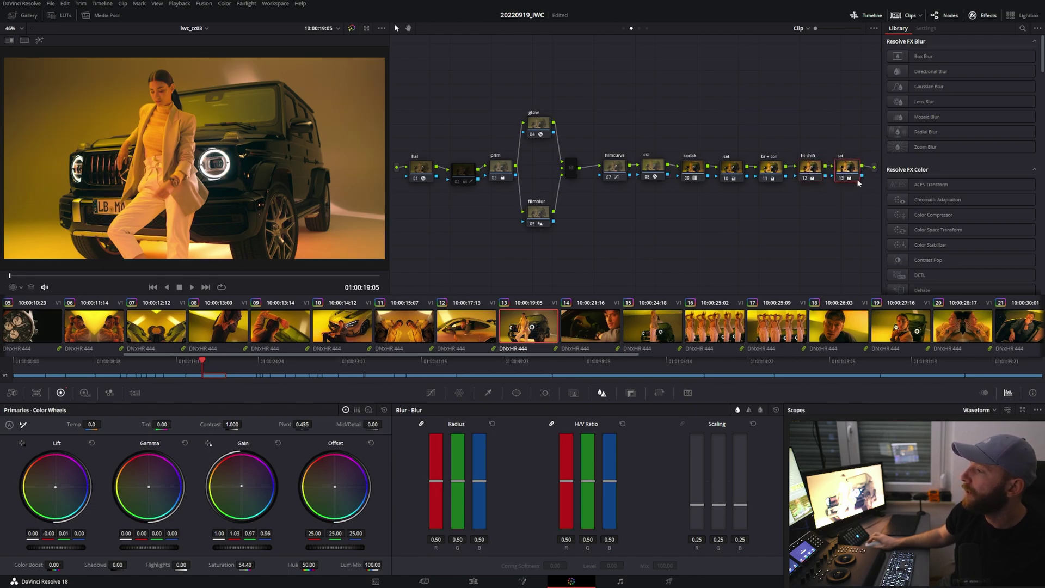
Step: Enable the unlabelled node 02 between hal and prim, lining it up in the row, and widen the viewer
click(477, 172)
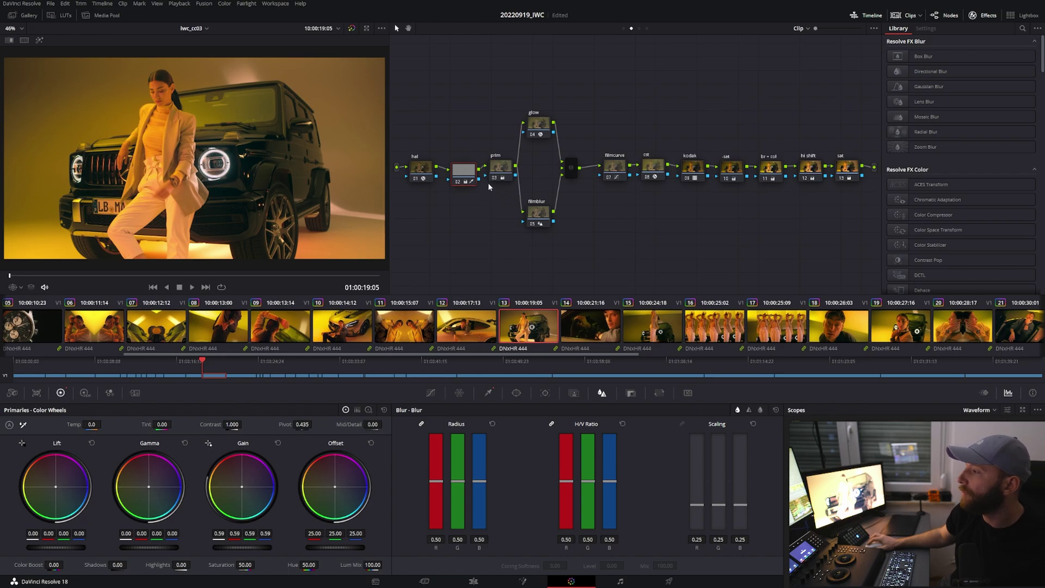
drag(474, 176, 469, 171)
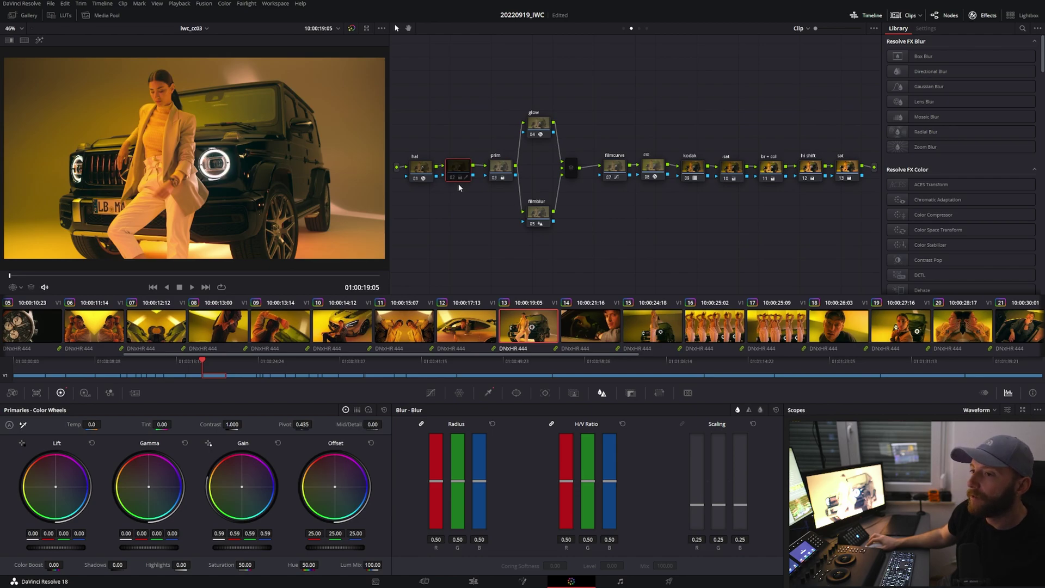
drag(391, 180, 453, 169)
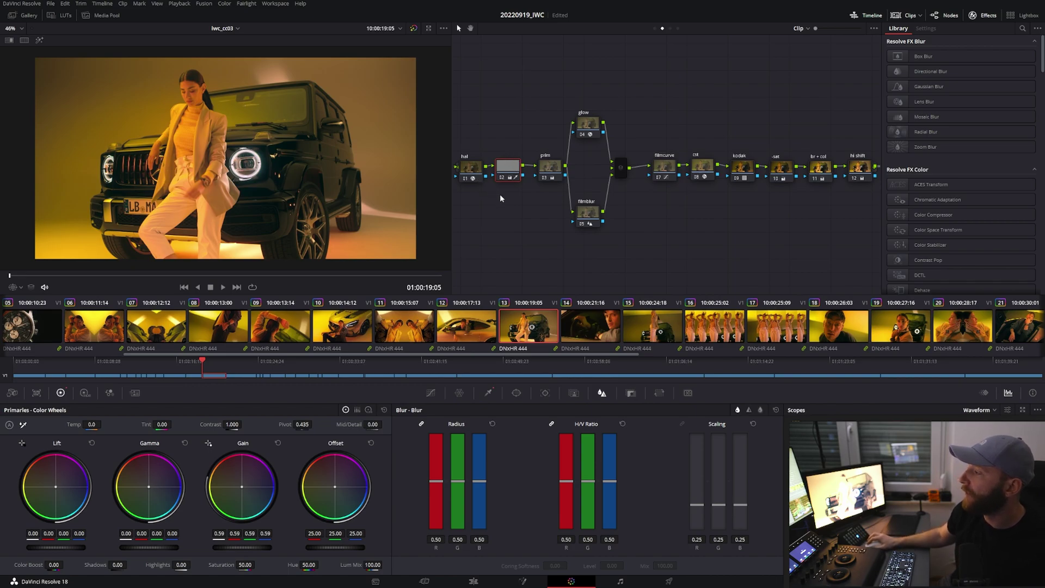
Step: Move the playhead to 01:00:20:00 within the clip, select the prim node and save the project
drag(204, 361, 210, 360)
click(553, 166)
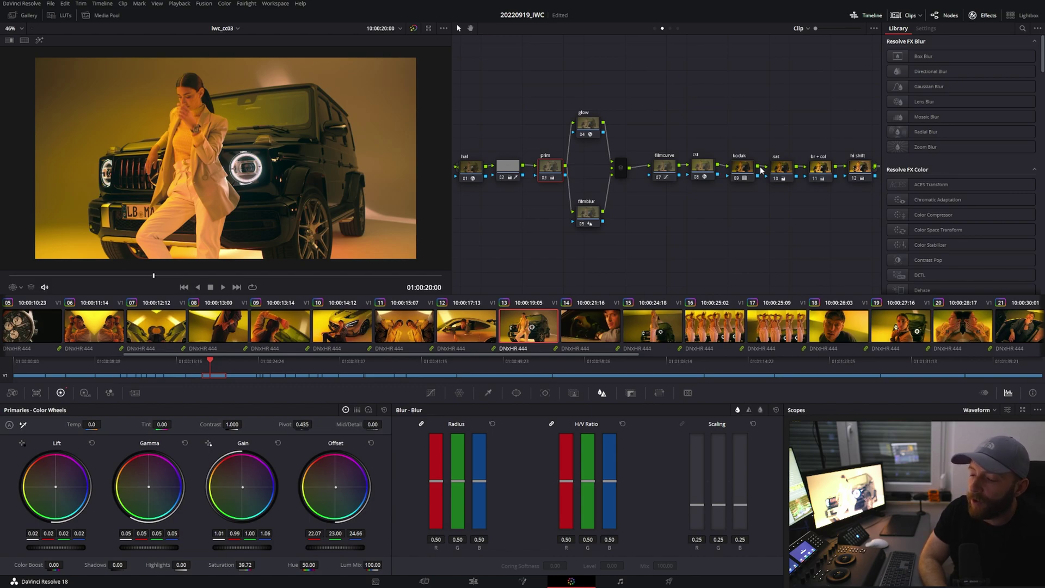
key(ctrl+s)
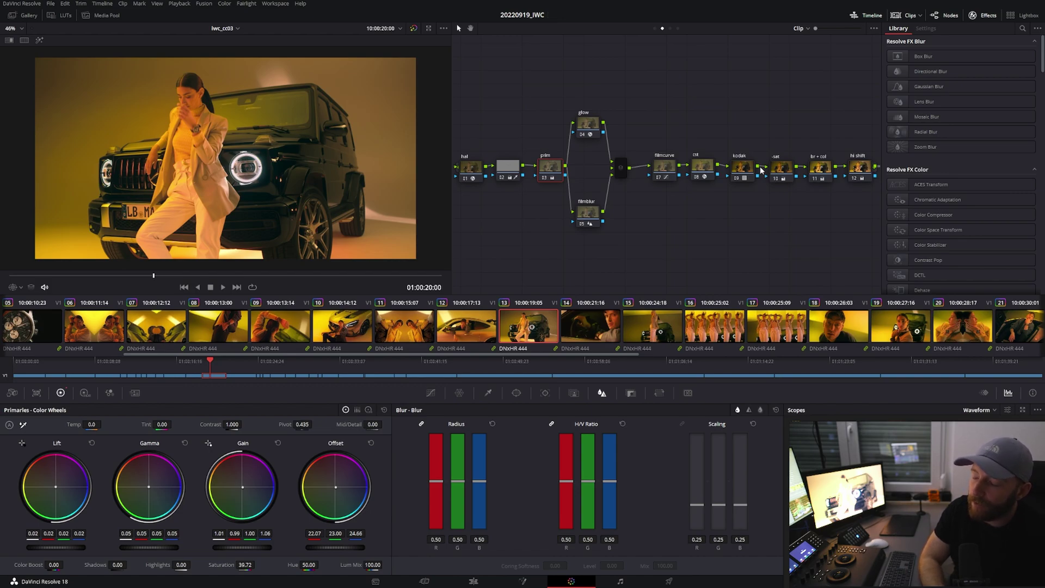